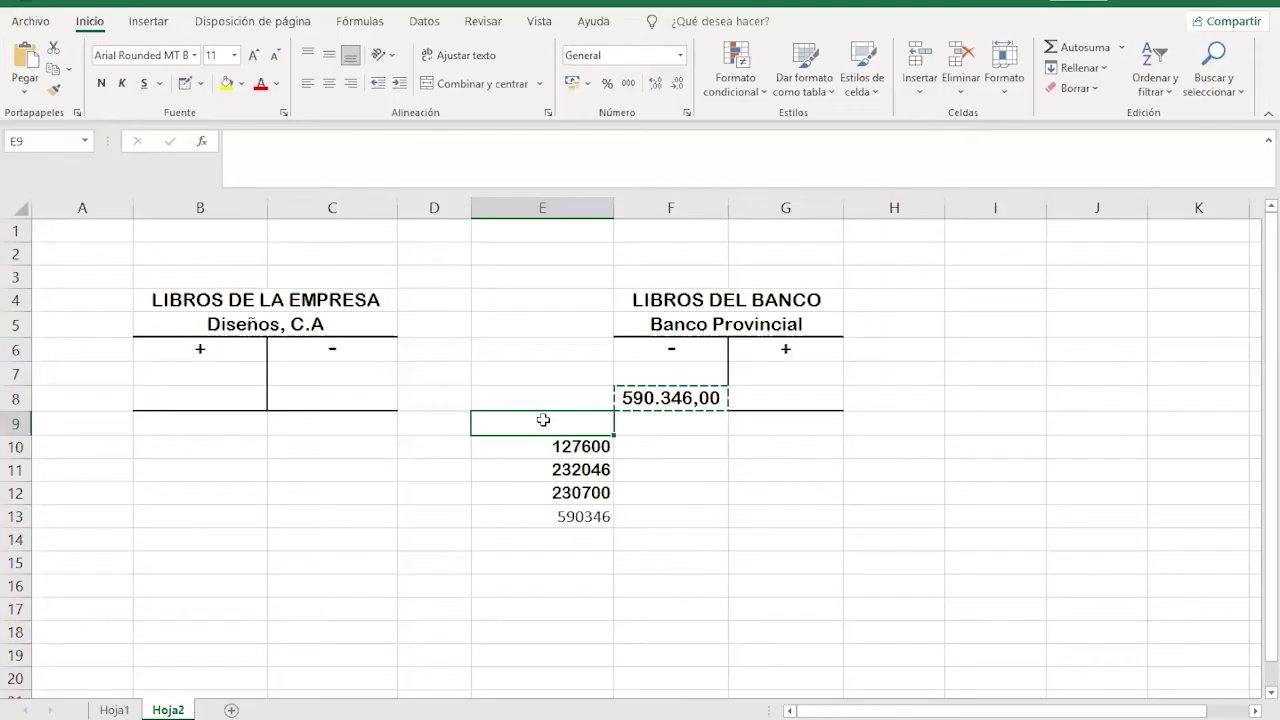
Step: Clear the bank amount and the auxiliary calculation values from cells E8:F14
left_click_drag(543, 400, 623, 543)
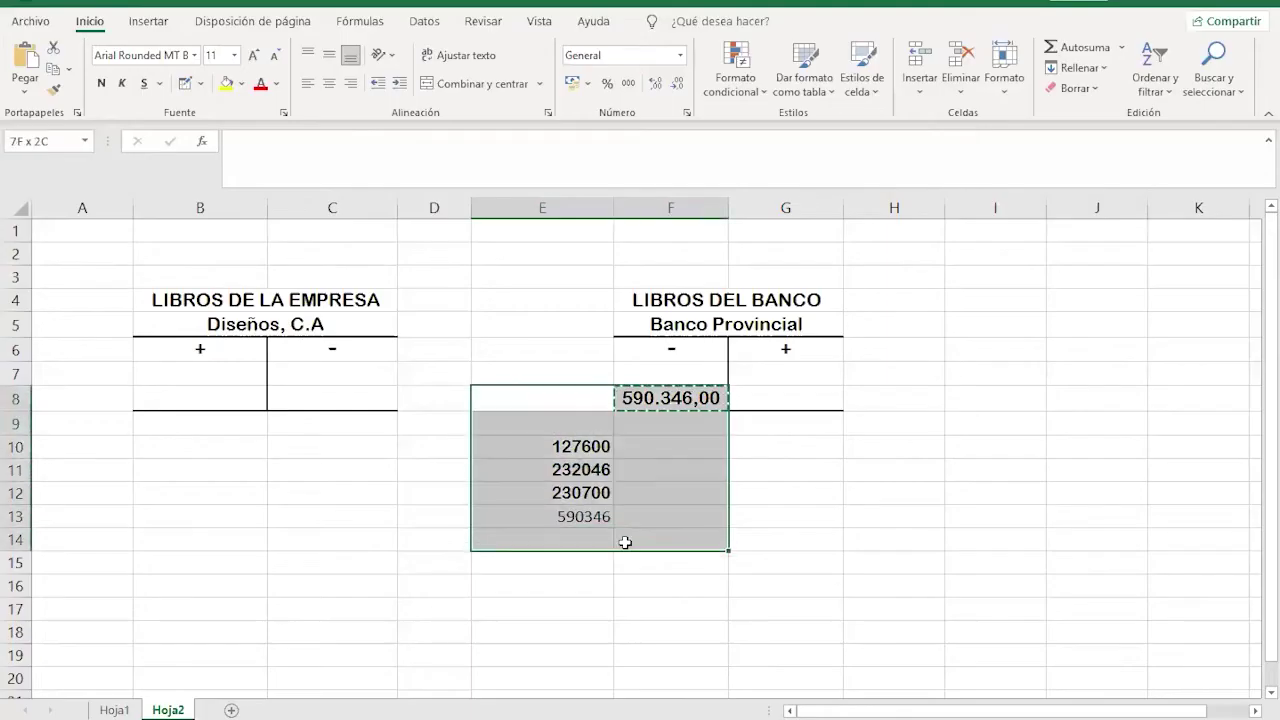
key("Delete")
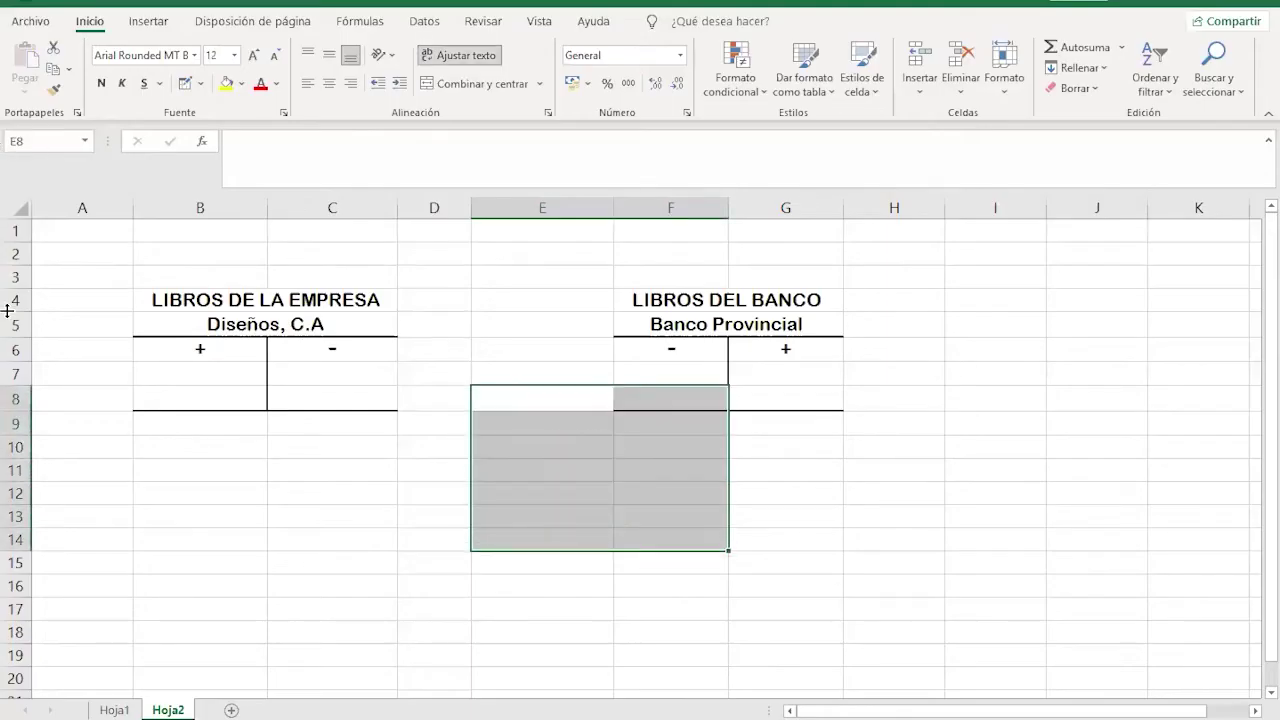
left_click(326, 448)
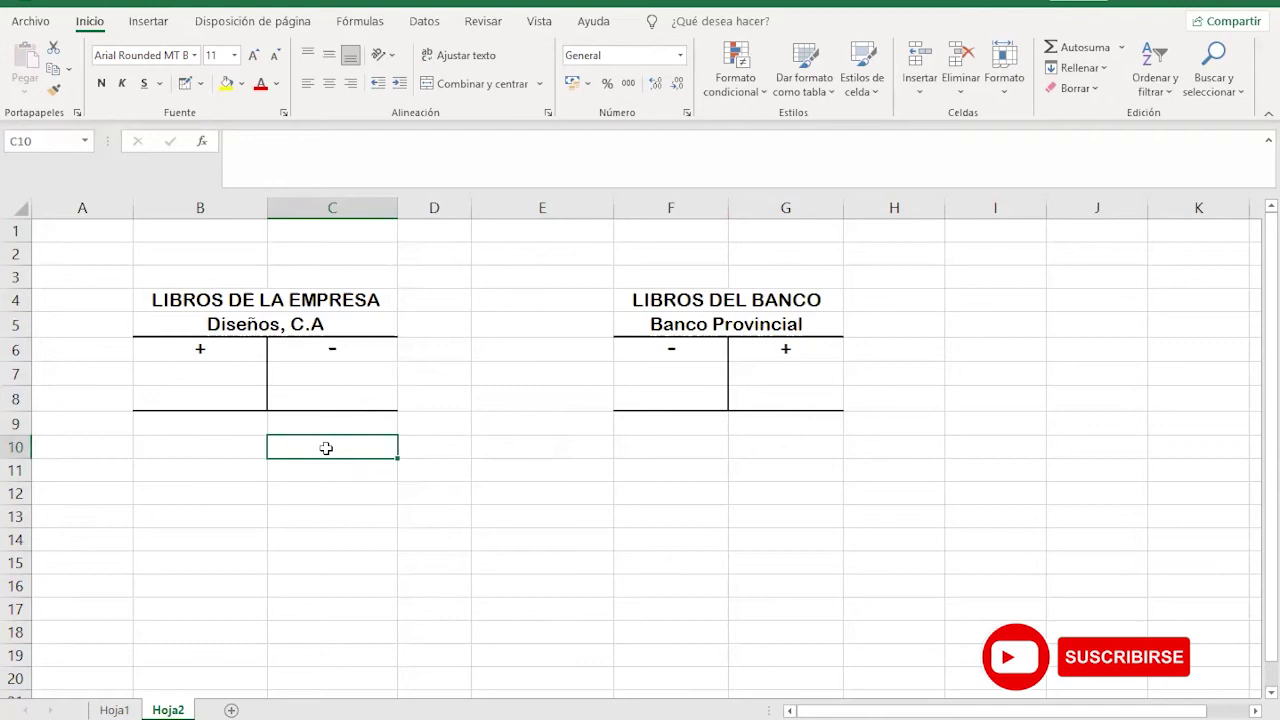
Step: Enter 274.530,00 in C7, the minus side of the company's T-account
left_click_drag(329, 366, 380, 351)
key("Down")
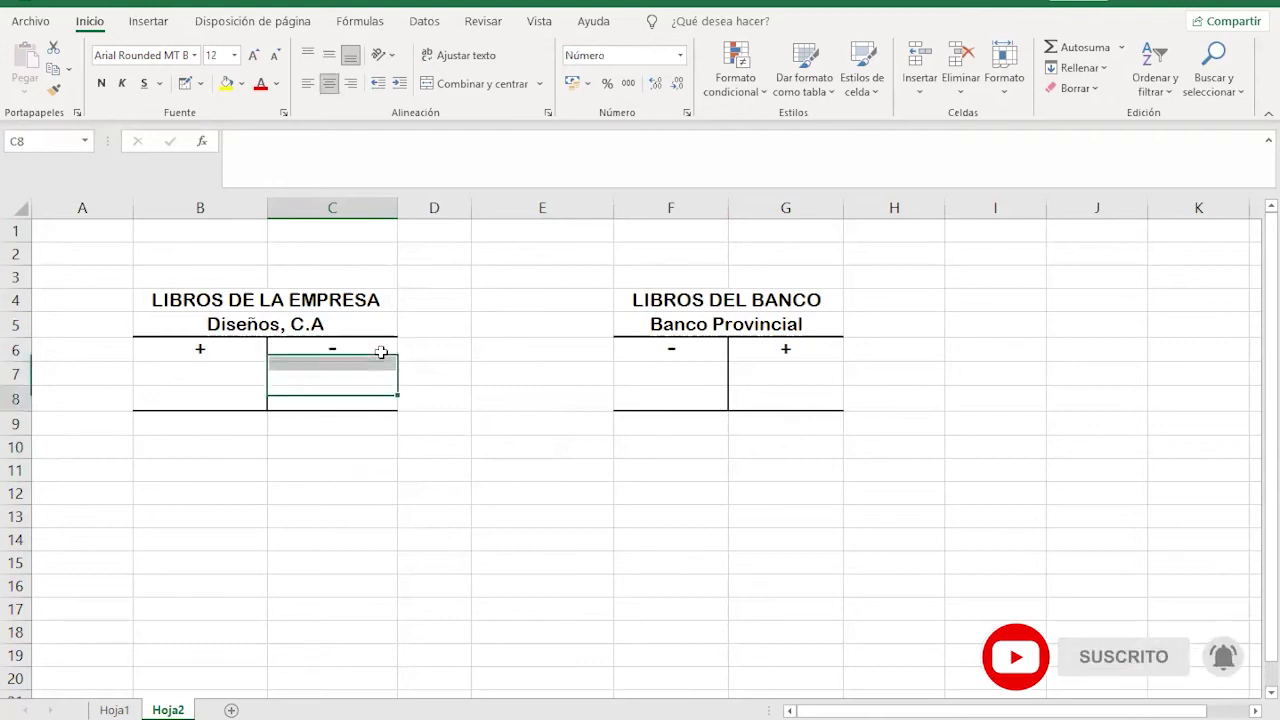
key("Up")
type("274.530,00")
key("ctrl+Return")
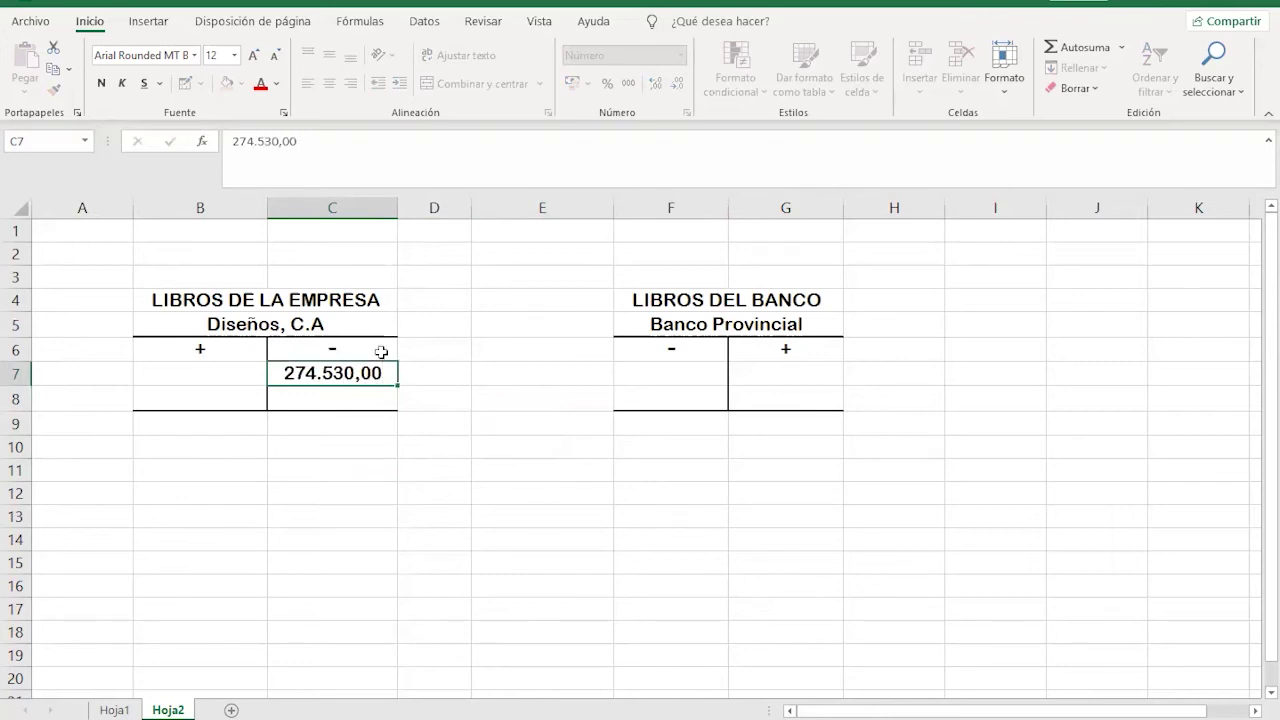
Step: Enter 254.350,00 in C9, below the minus side of the company's T-account
key("Return")
key("Down")
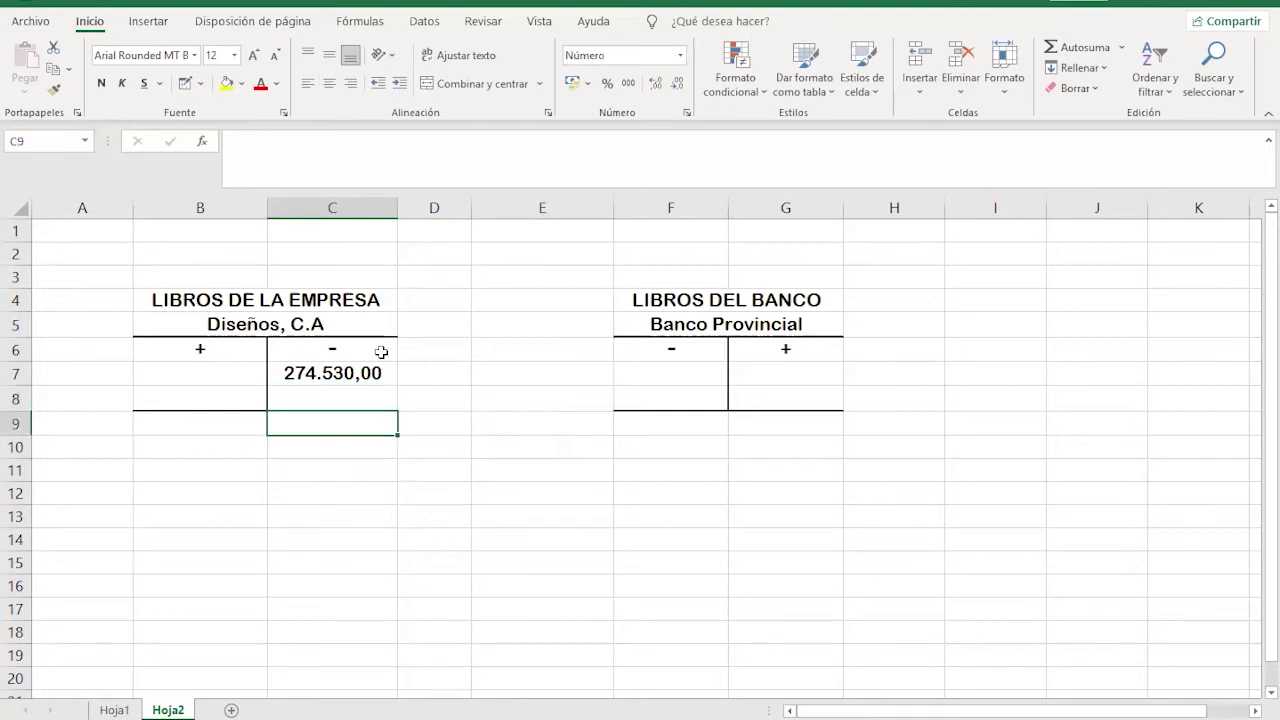
type("257")
key("BackSpace")
type("4.")
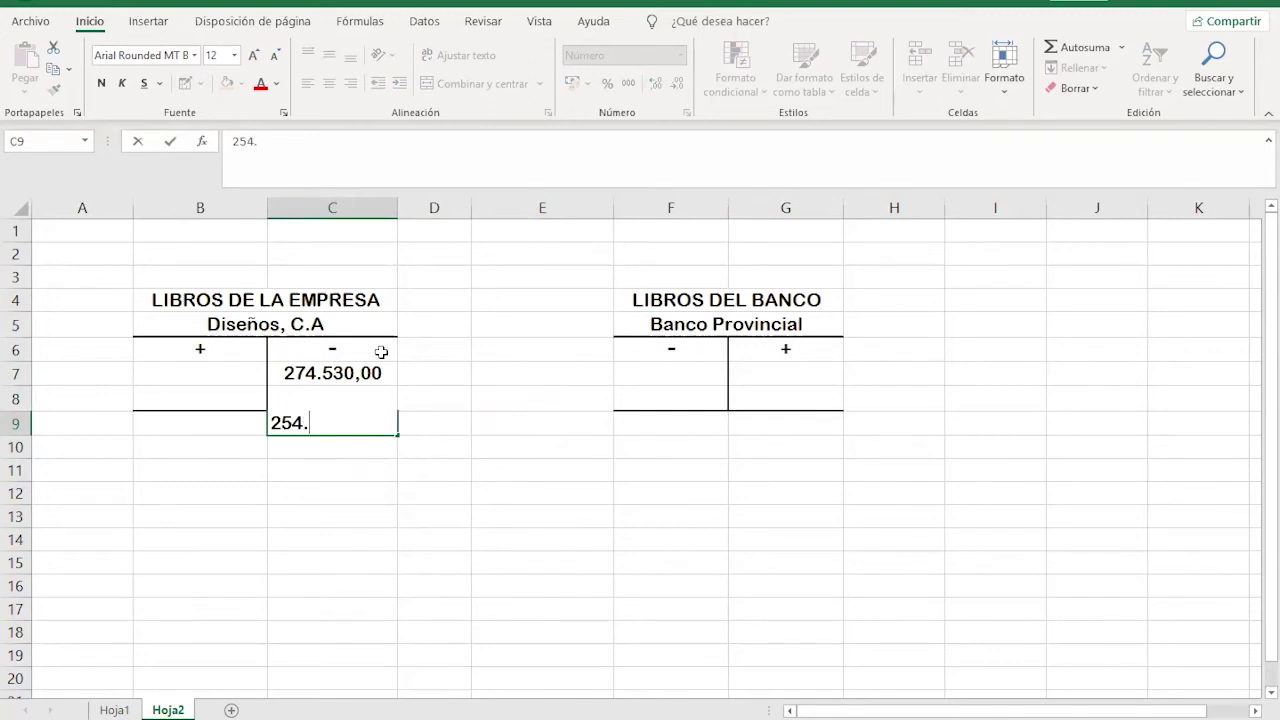
type("350,00")
key("Return")
Step: Calculate the difference between the two company amounts in B12 with the formula =C7-C9
key("Up")
key("Left")
key("Left")
key("Up")
key("Right")
key("Down")
key("Down")
key("Down")
key("Down")
type("=")
left_click(340, 392)
left_click(361, 370)
type("-")
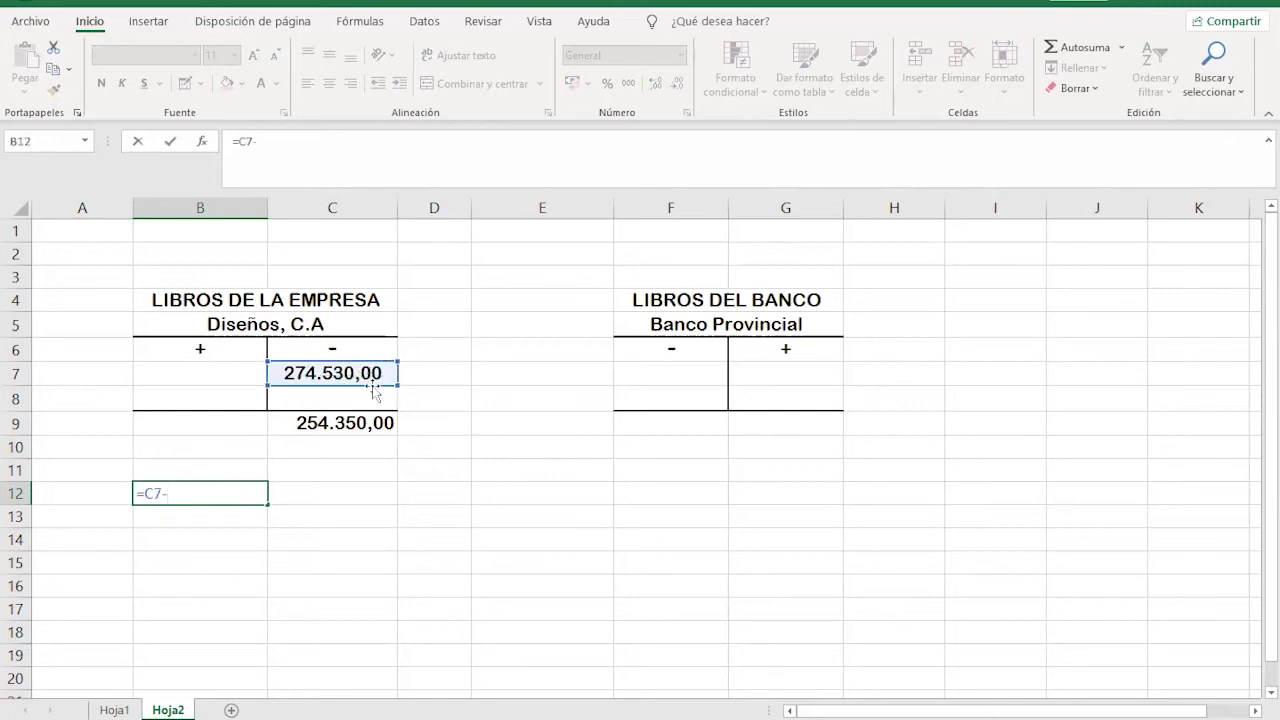
left_click(376, 422)
key("Return")
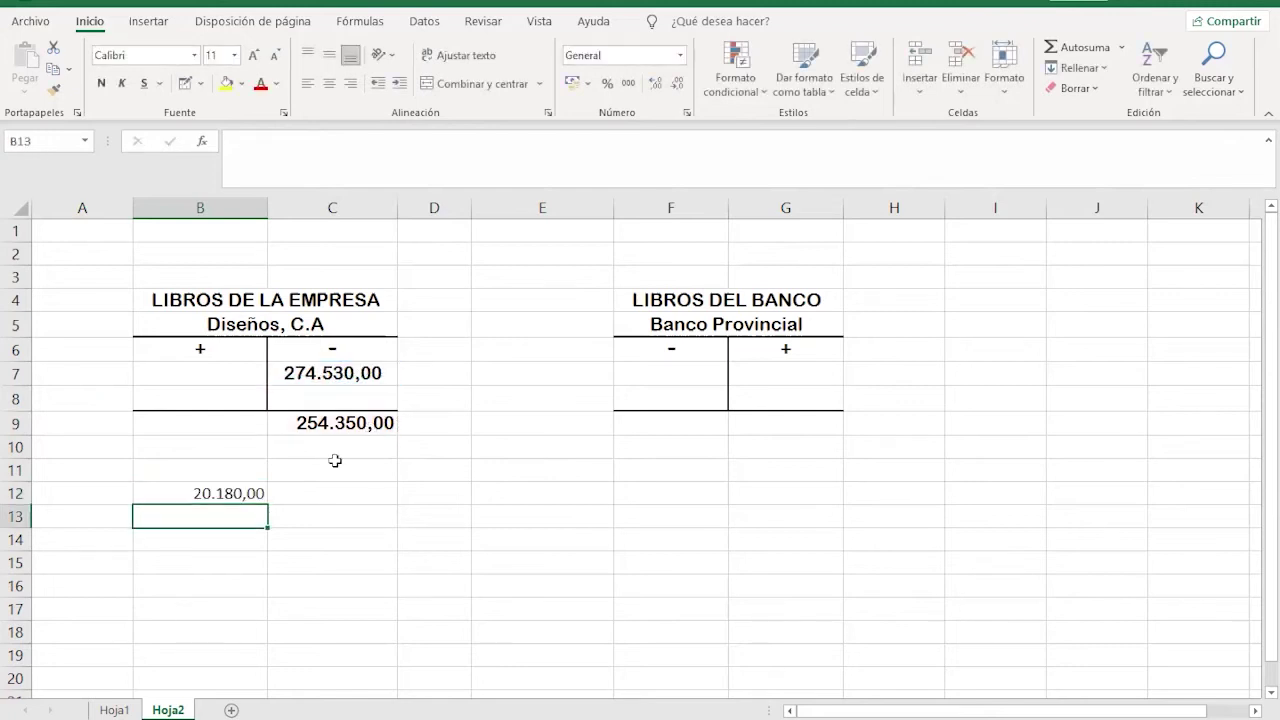
Step: Enter 20.180,00 in B8, the plus side of the company's T-account
left_click(196, 392)
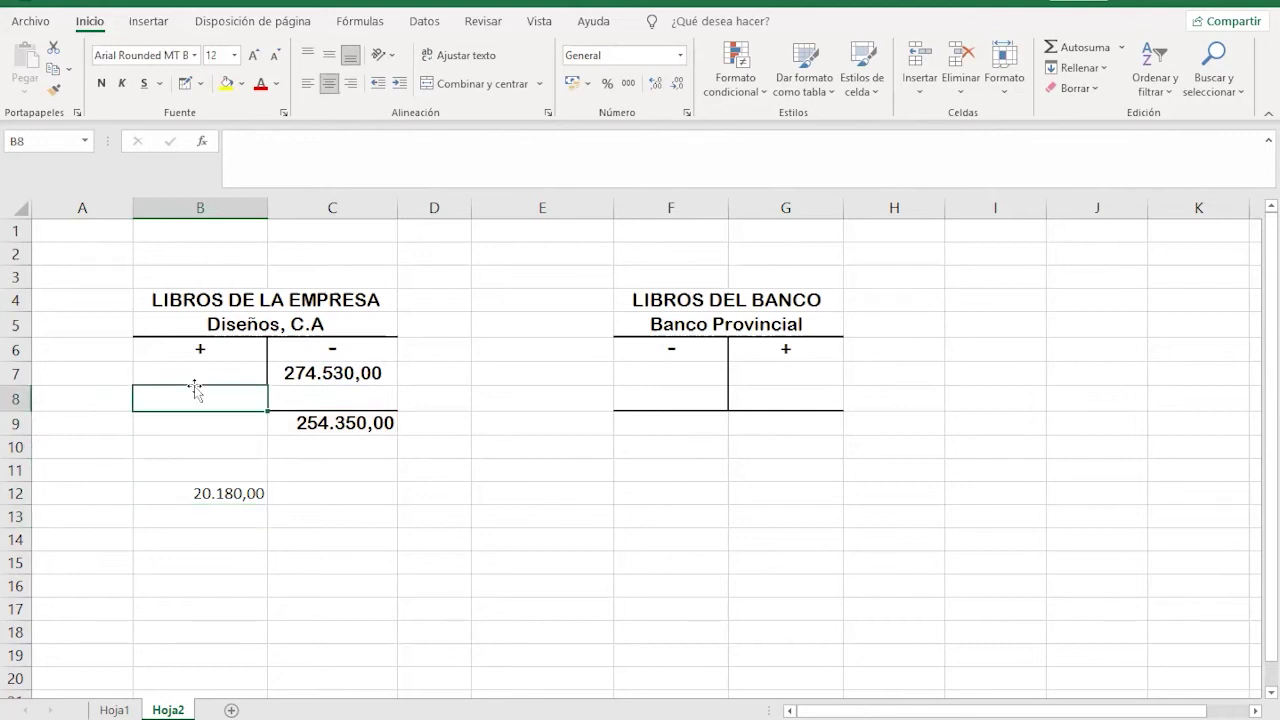
type("20")
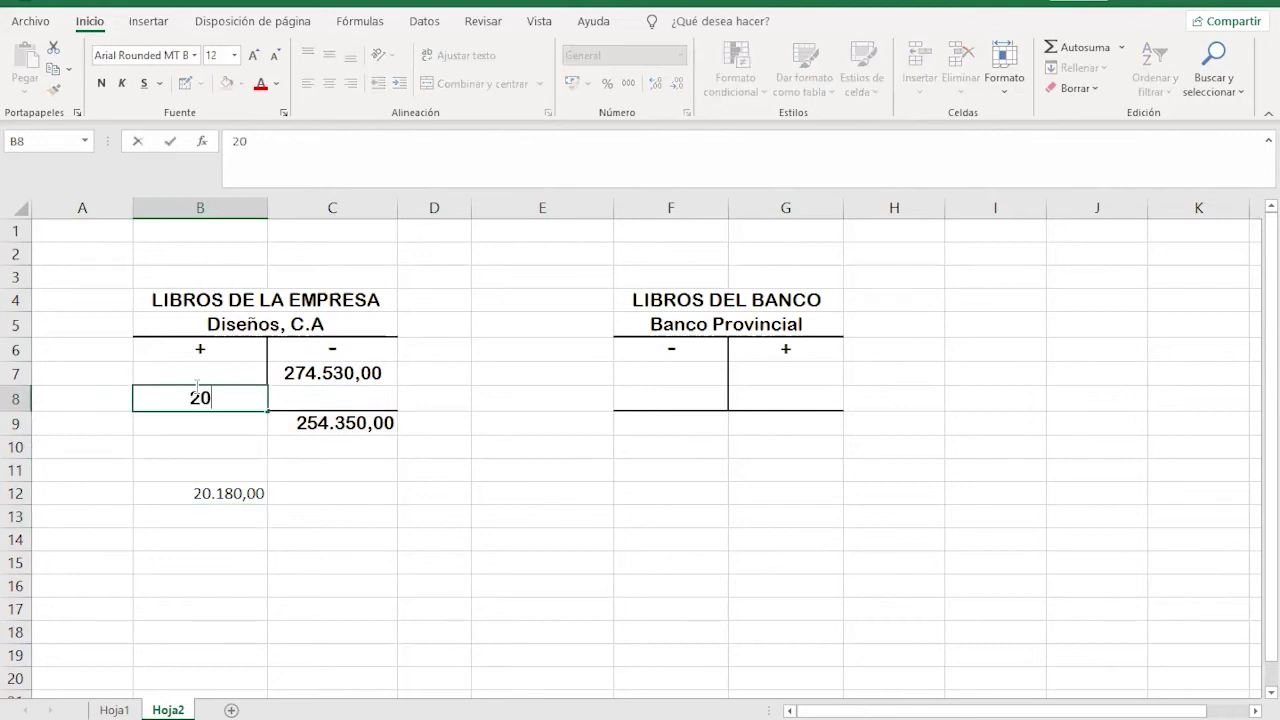
type(".180,00")
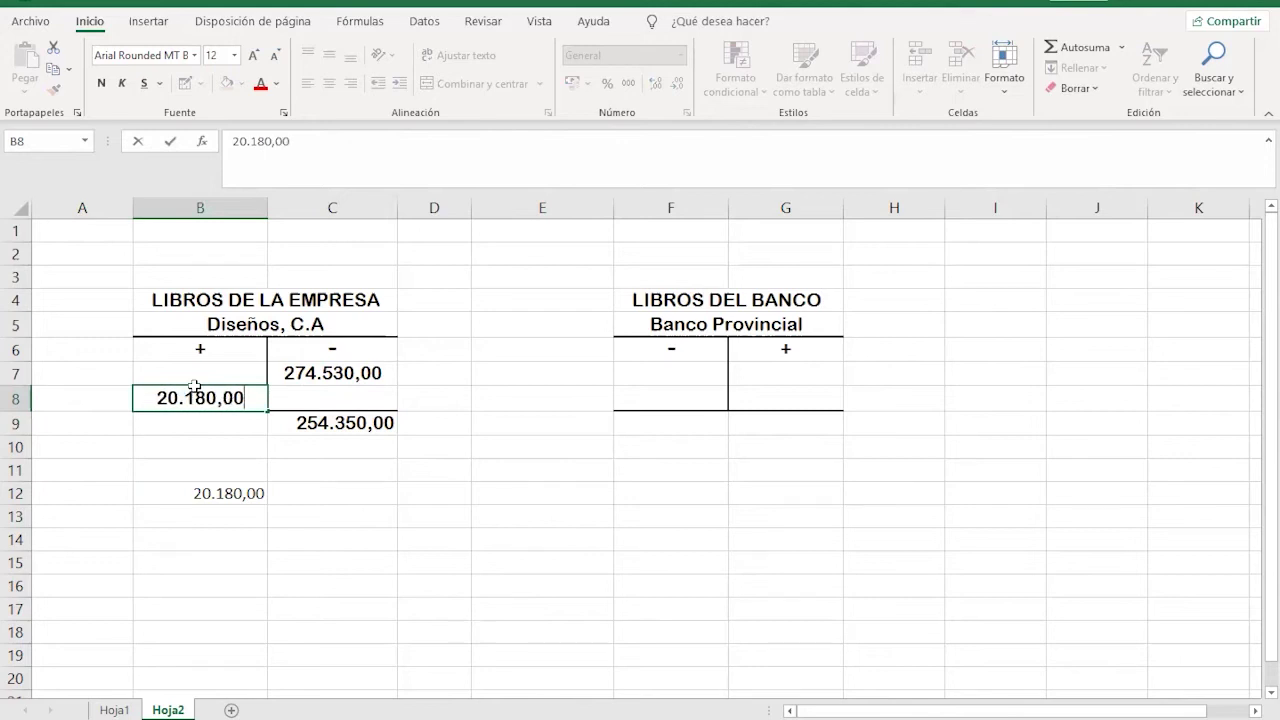
key("Return")
left_click(195, 386)
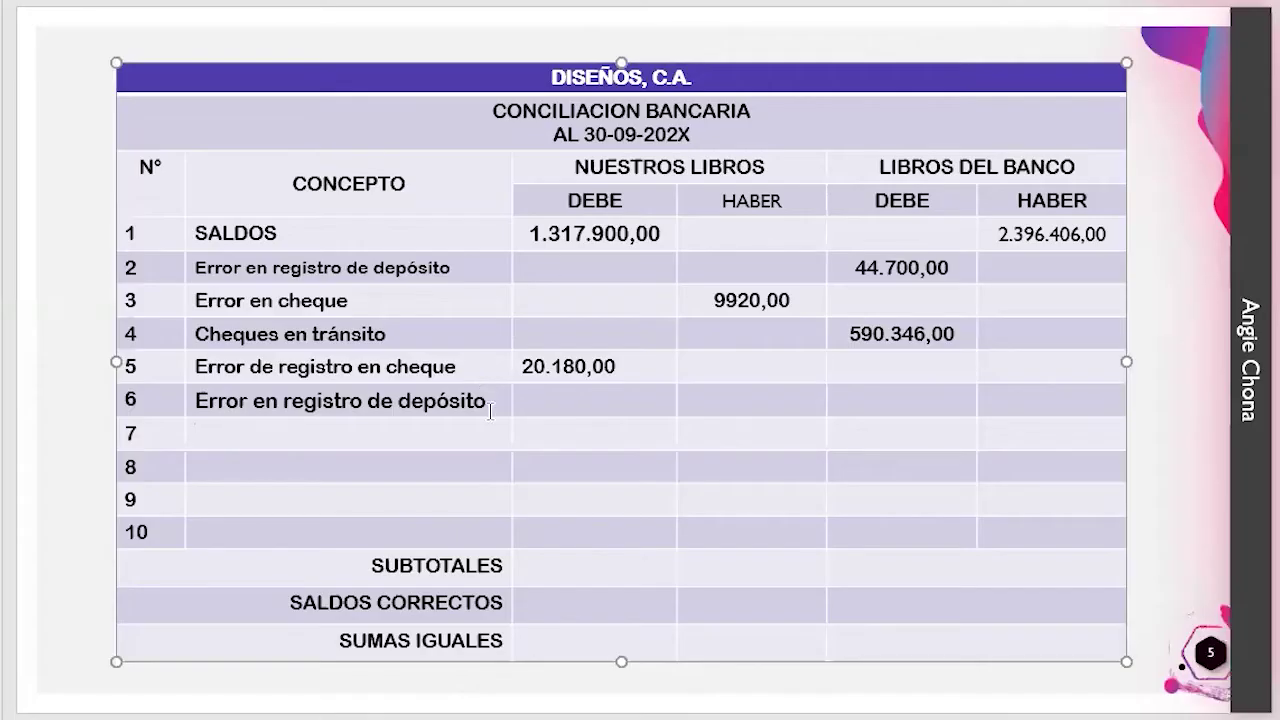
Step: Switch from the reconciliation slide back to Excel and clear the company T-account amounts in B7:C9
left_click(564, 405)
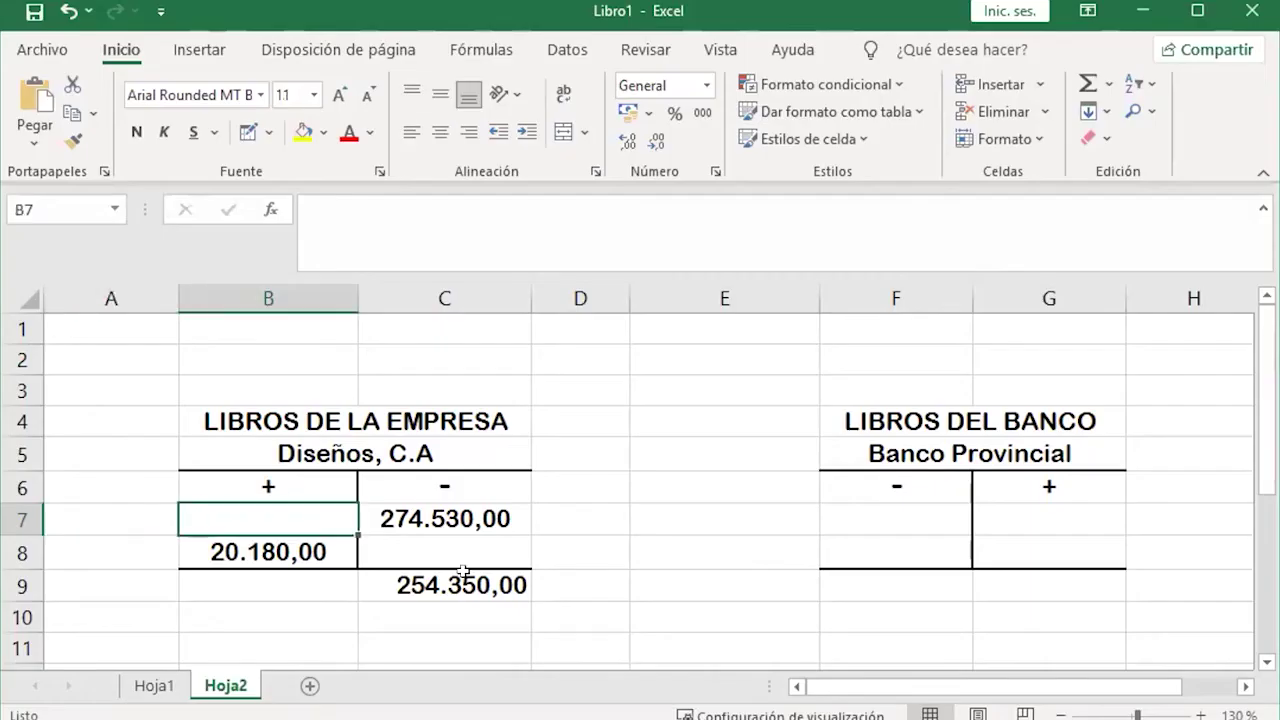
key("shift+Down")
key("shift+Down")
key("shift+Right")
key("Delete")
Step: Enter 548.100,00 in G9, below the plus side of the bank's T-account
left_click(1031, 519)
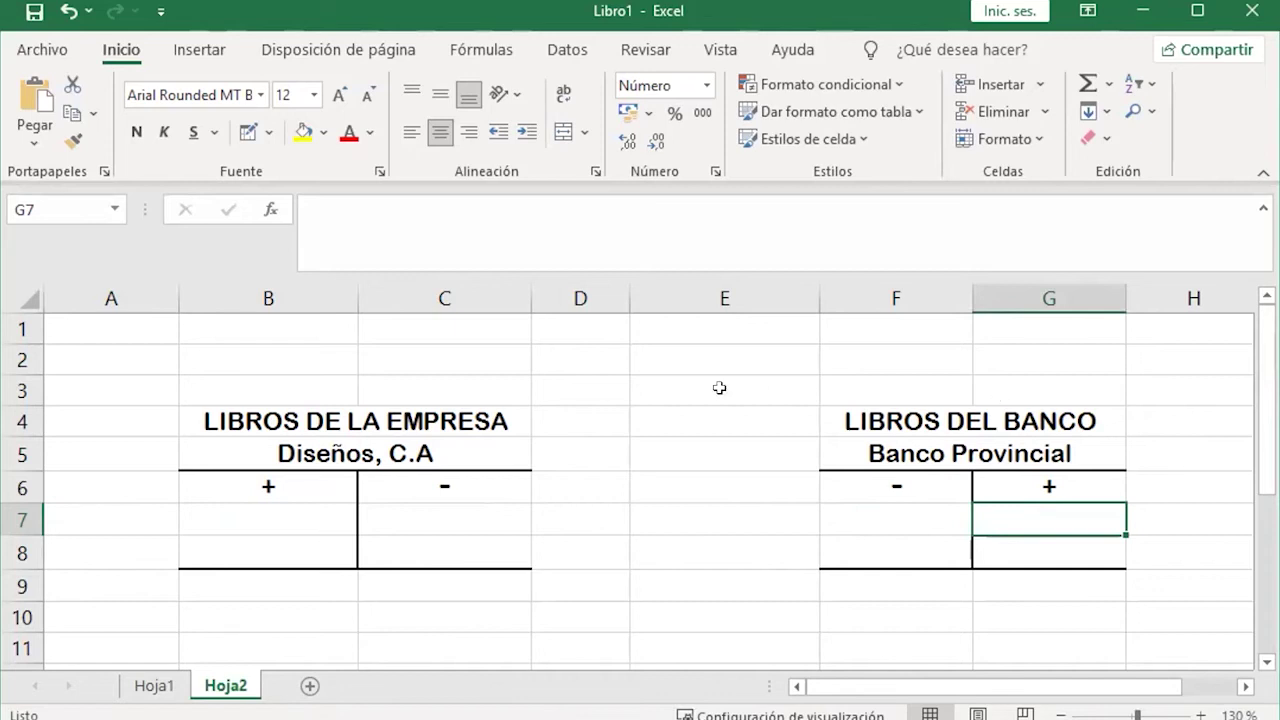
left_click(955, 604)
left_click(978, 586)
type("548.100,00")
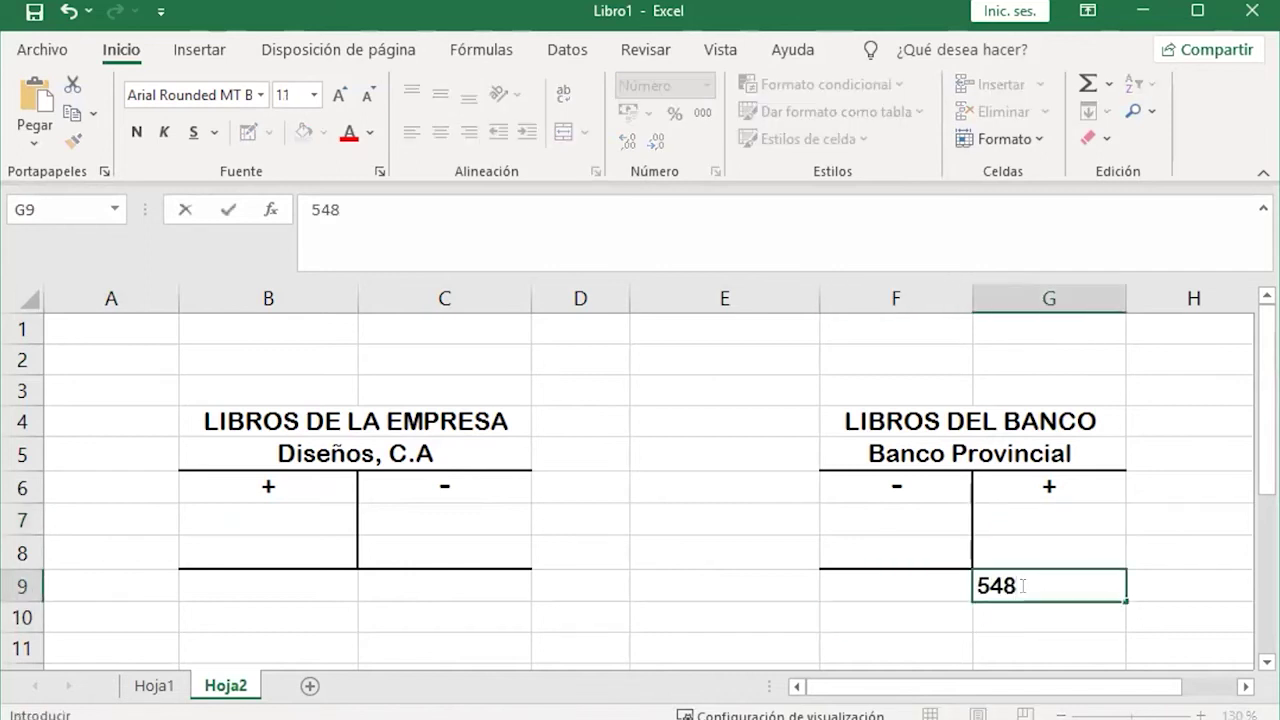
Step: Enter 528.800,00 in G7, the plus side of the bank's T-account
key("Up")
key("Up")
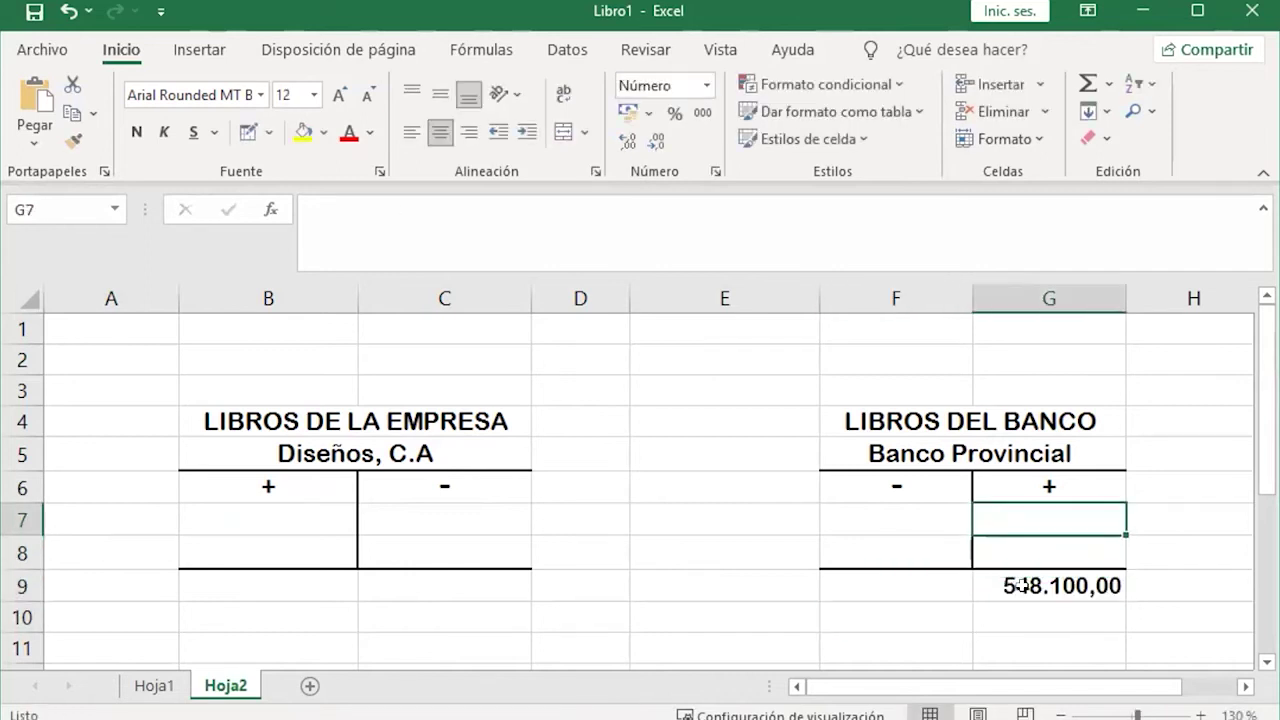
type("52")
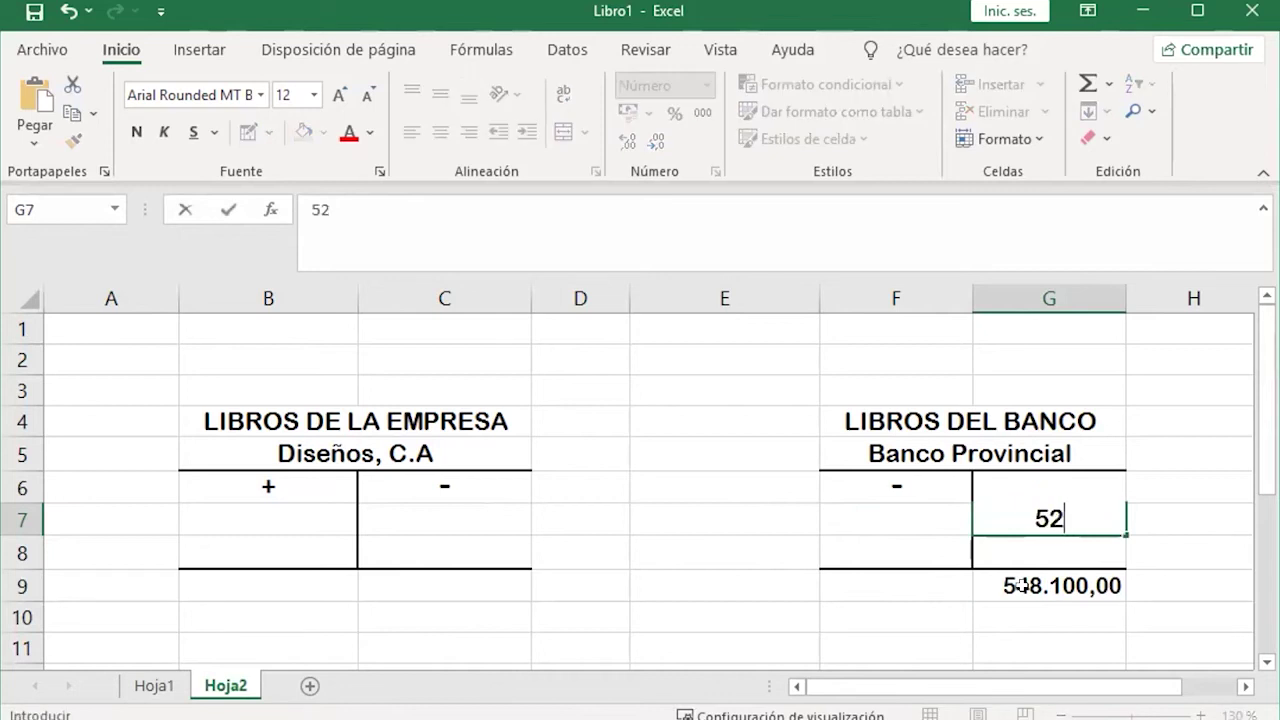
type("8.800,00")
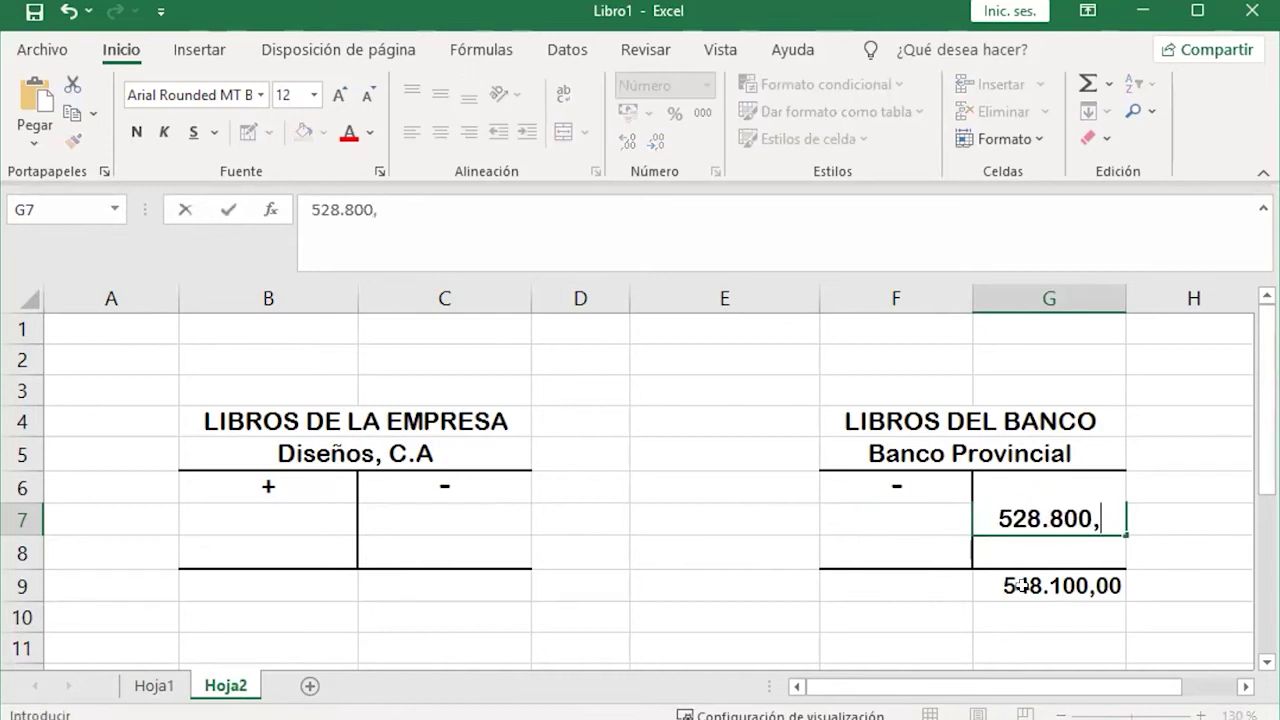
key("Return")
key("Down")
key("Down")
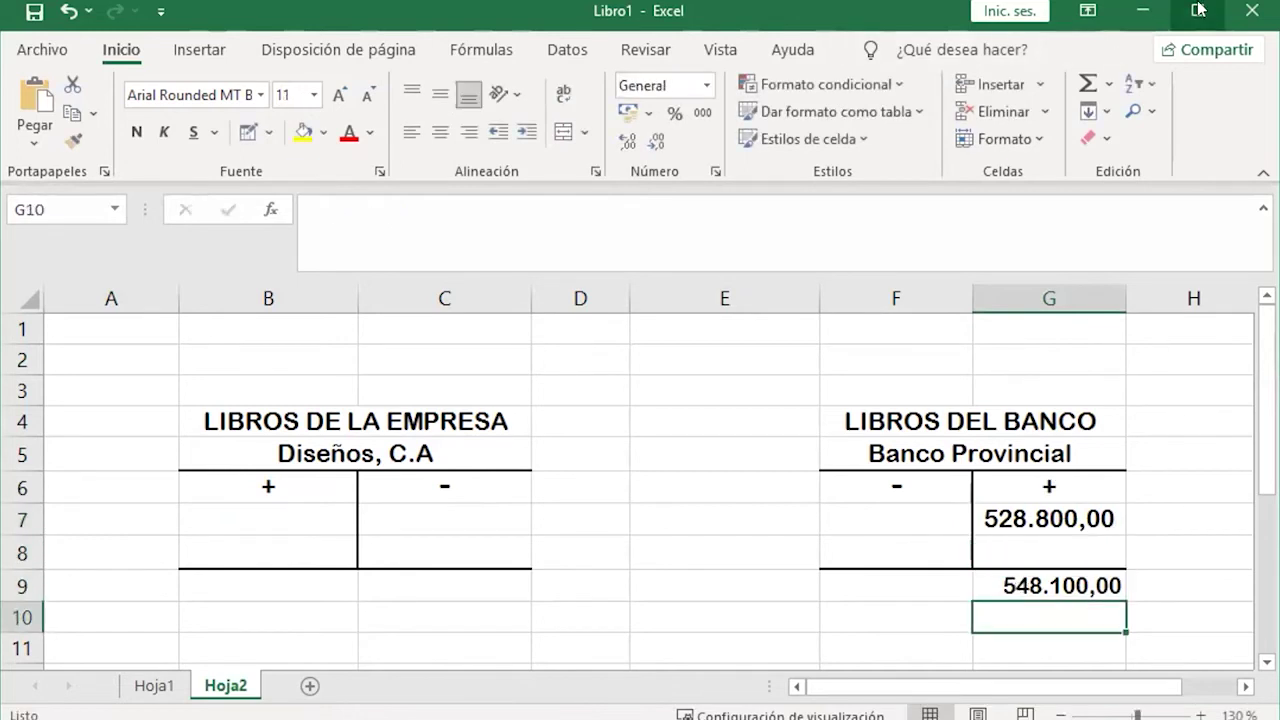
Step: Maximize the window and calculate the difference between the two bank amounts in F12 with =G9-G7
left_click(1198, 10)
left_click(600, 462)
left_click(626, 486)
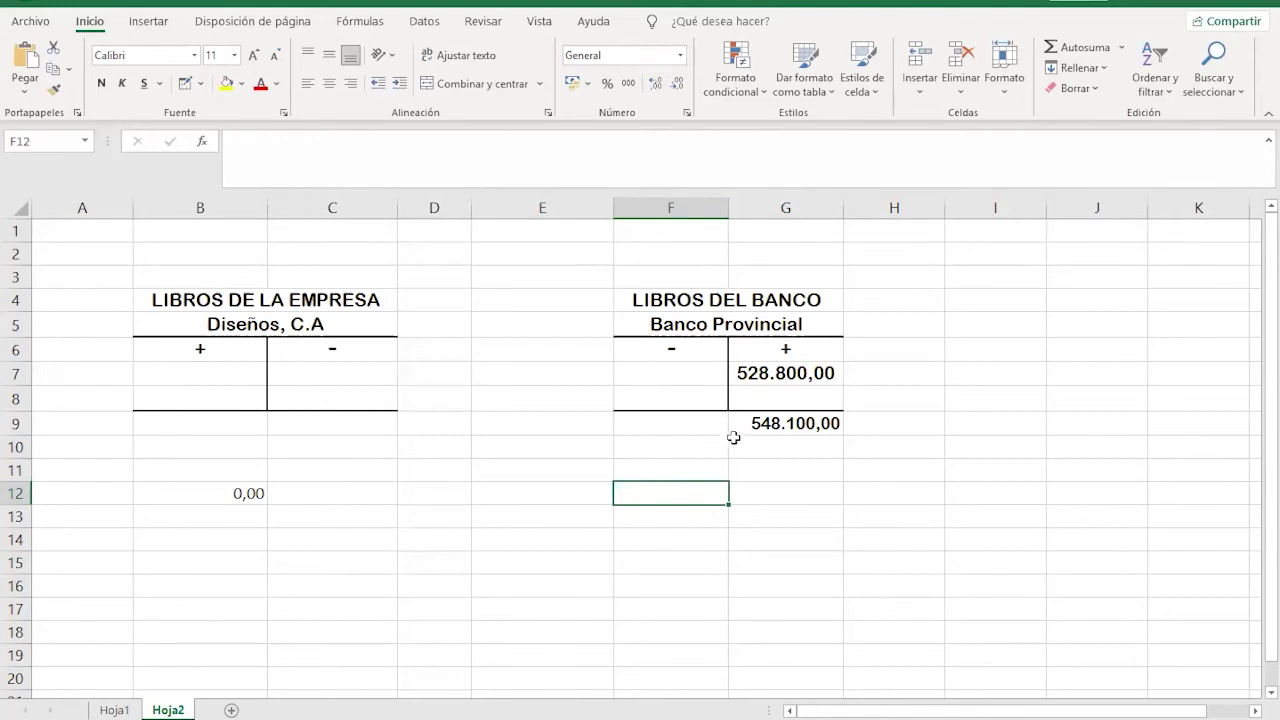
type("=")
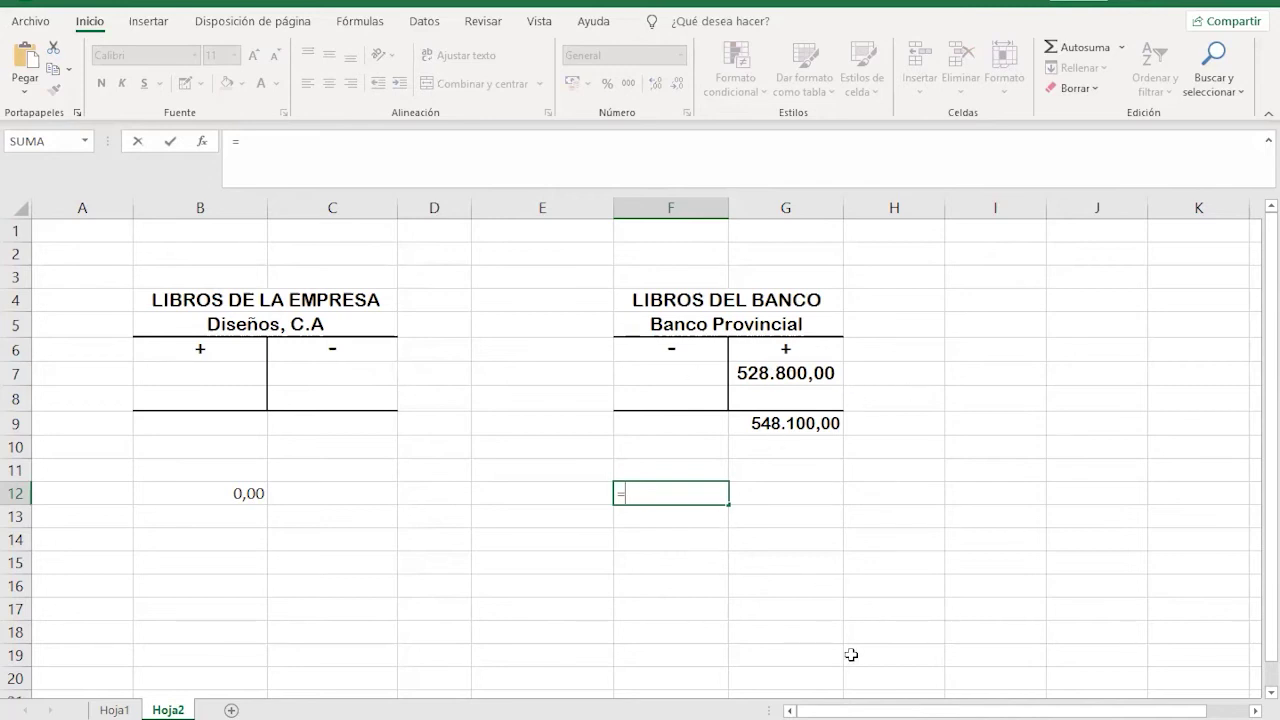
left_click(906, 373)
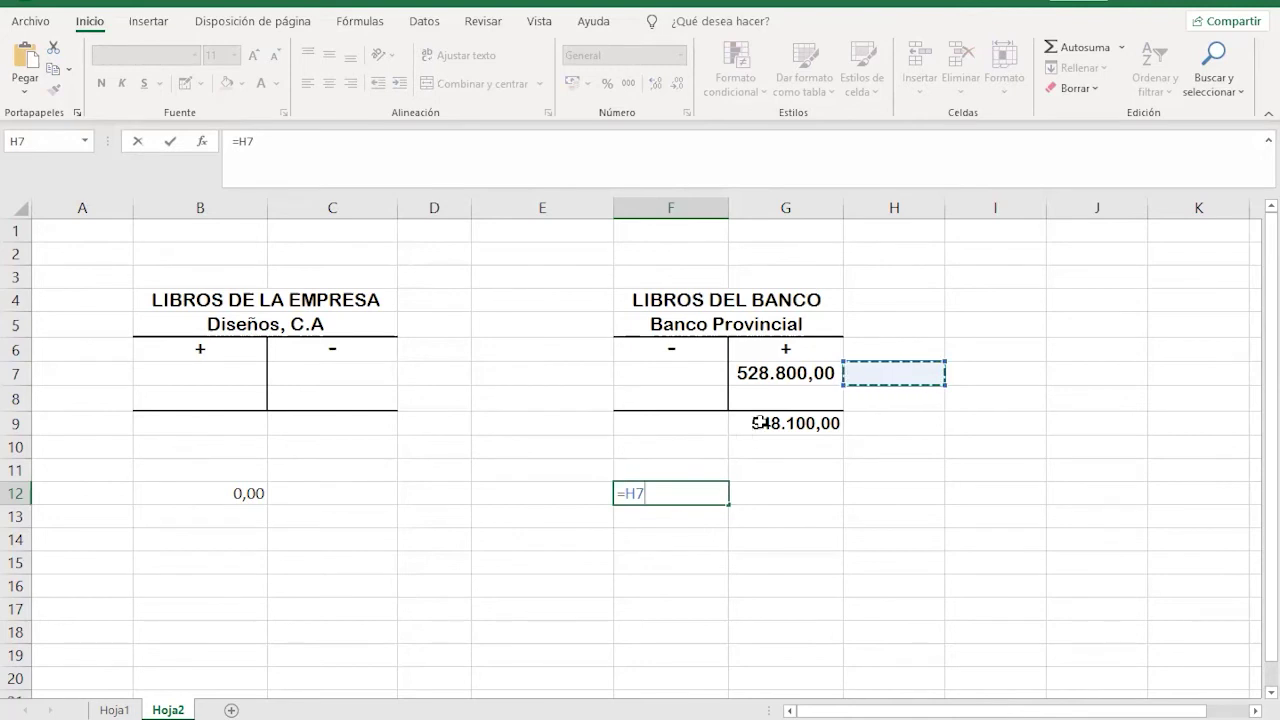
left_click(760, 423)
type("-")
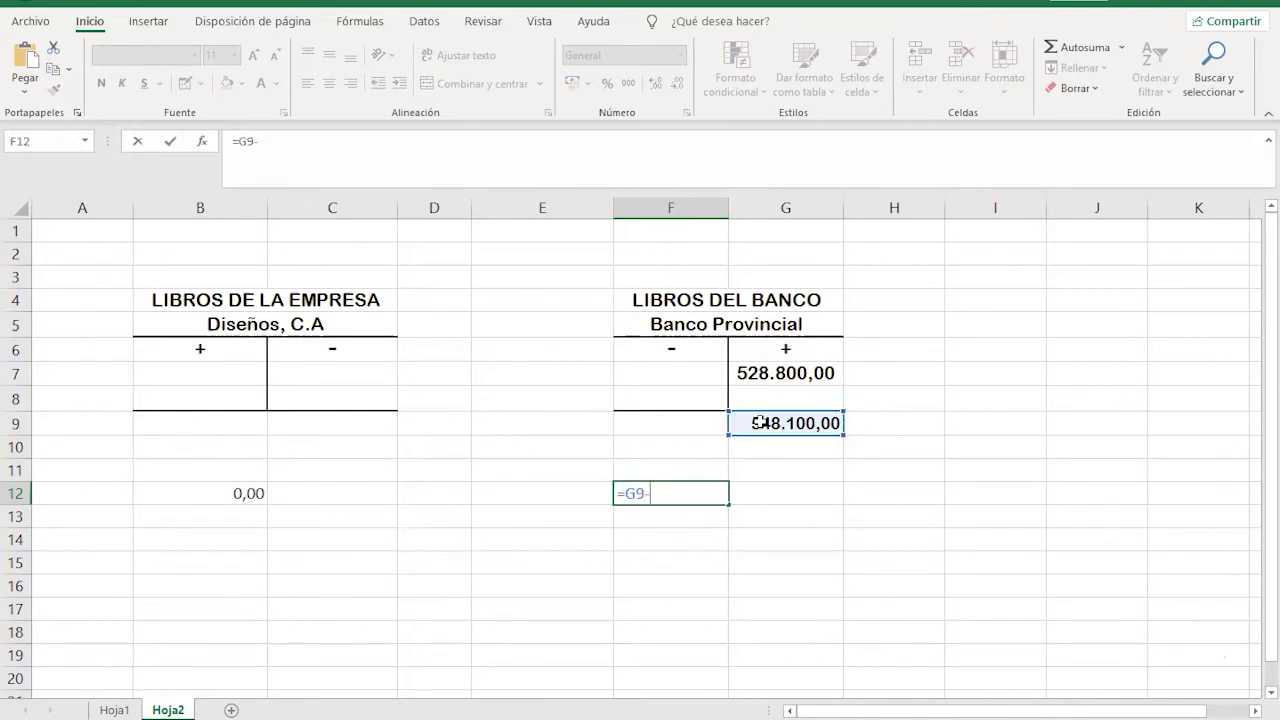
left_click(836, 370)
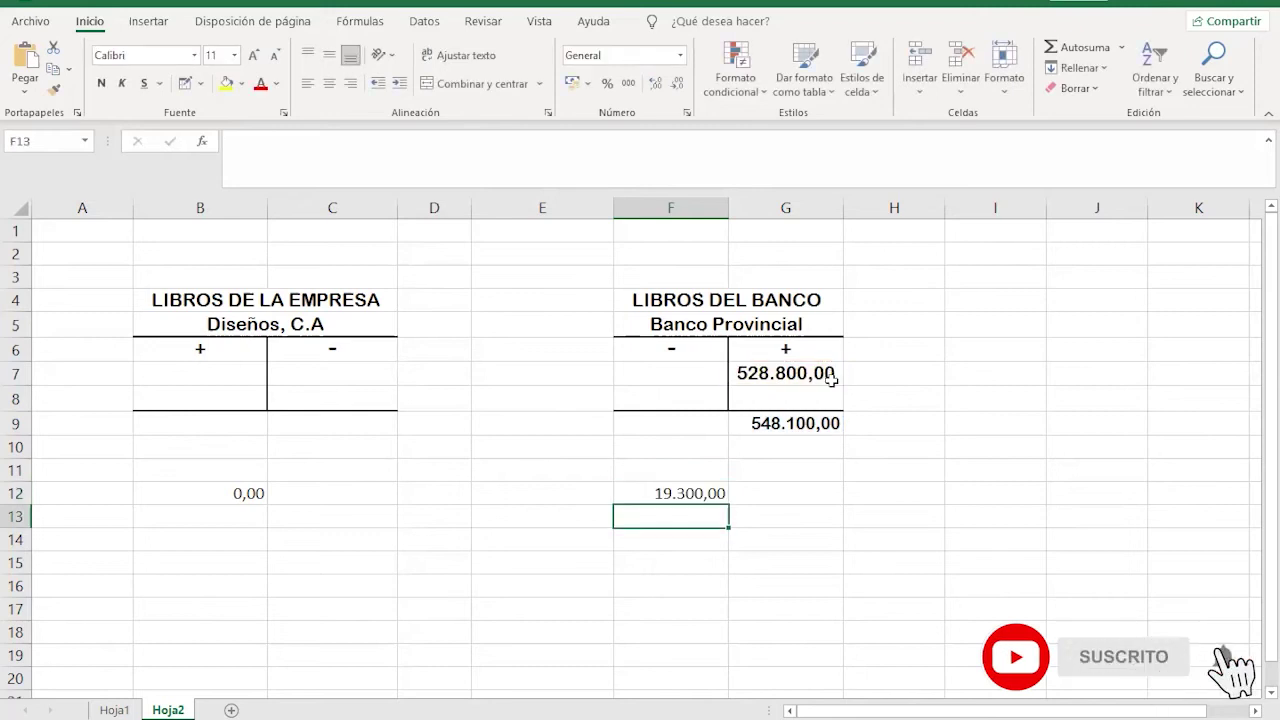
Step: Label the bank amounts beside the T-account with "Lo registrado" in H7 and "Lo correcto" in H9
left_click(887, 394)
left_click(889, 372)
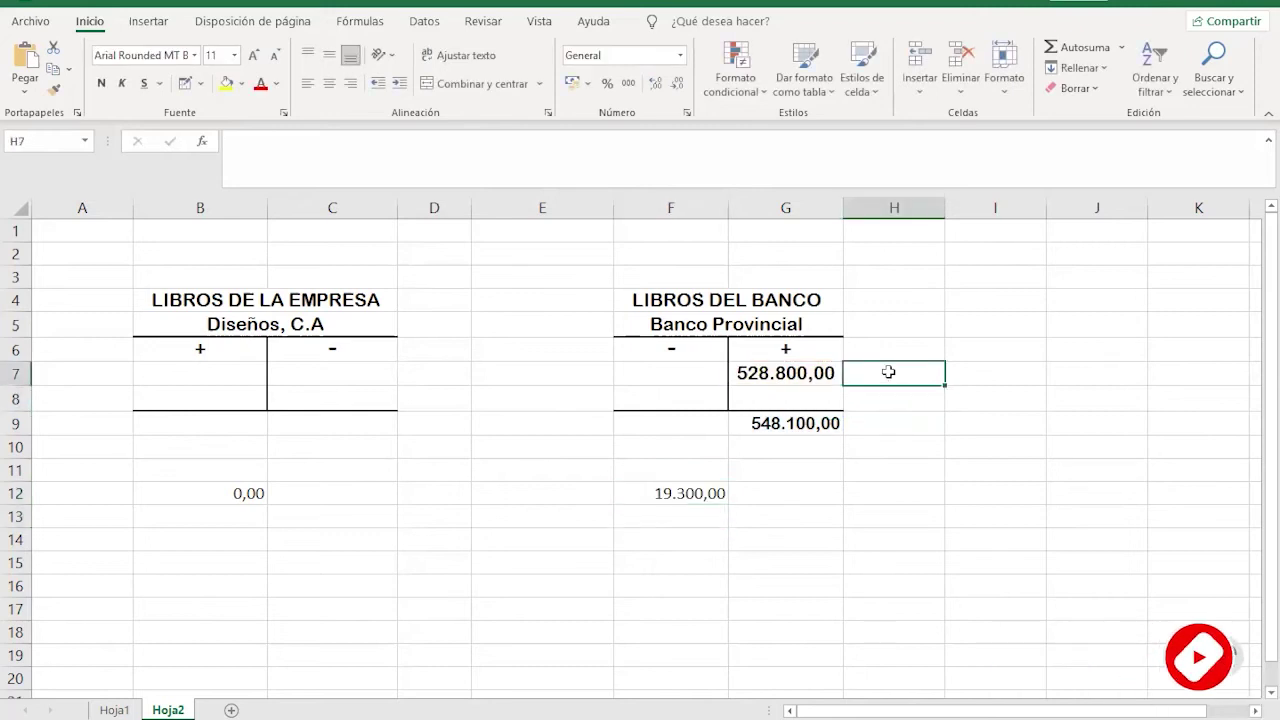
type("Lo regis")
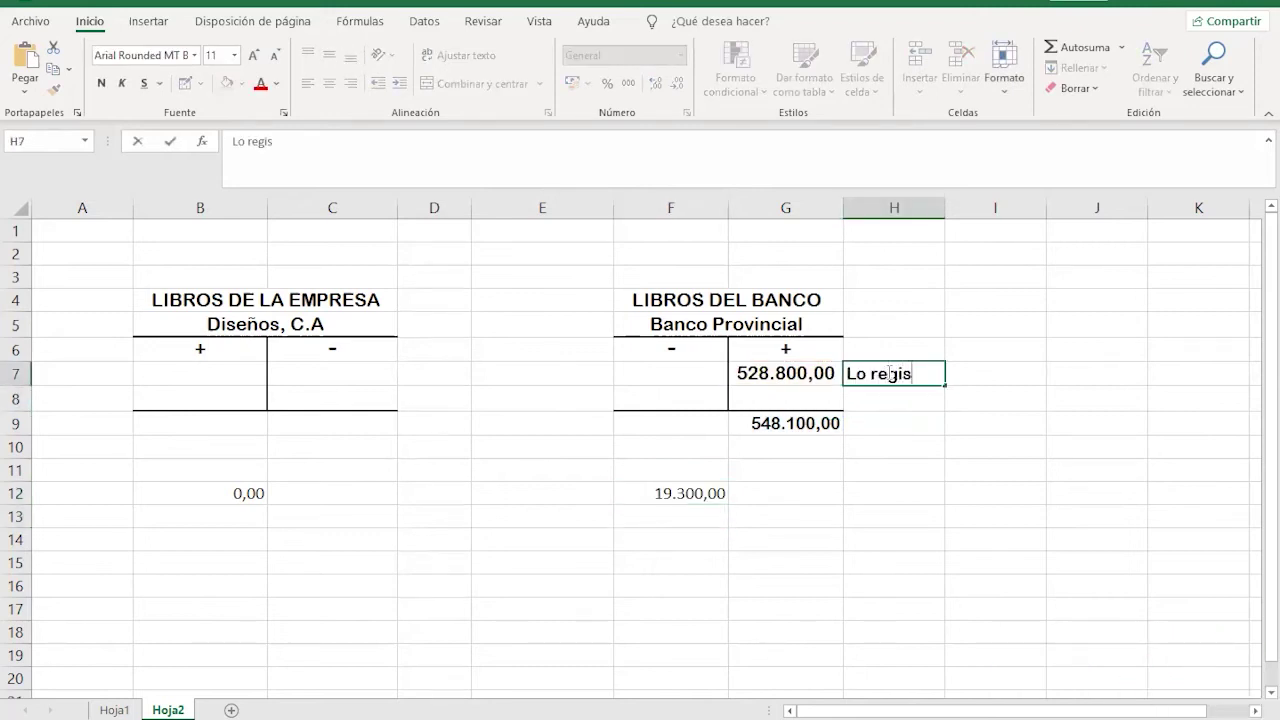
type("trado")
key("Return")
key("Return")
type("Lo core")
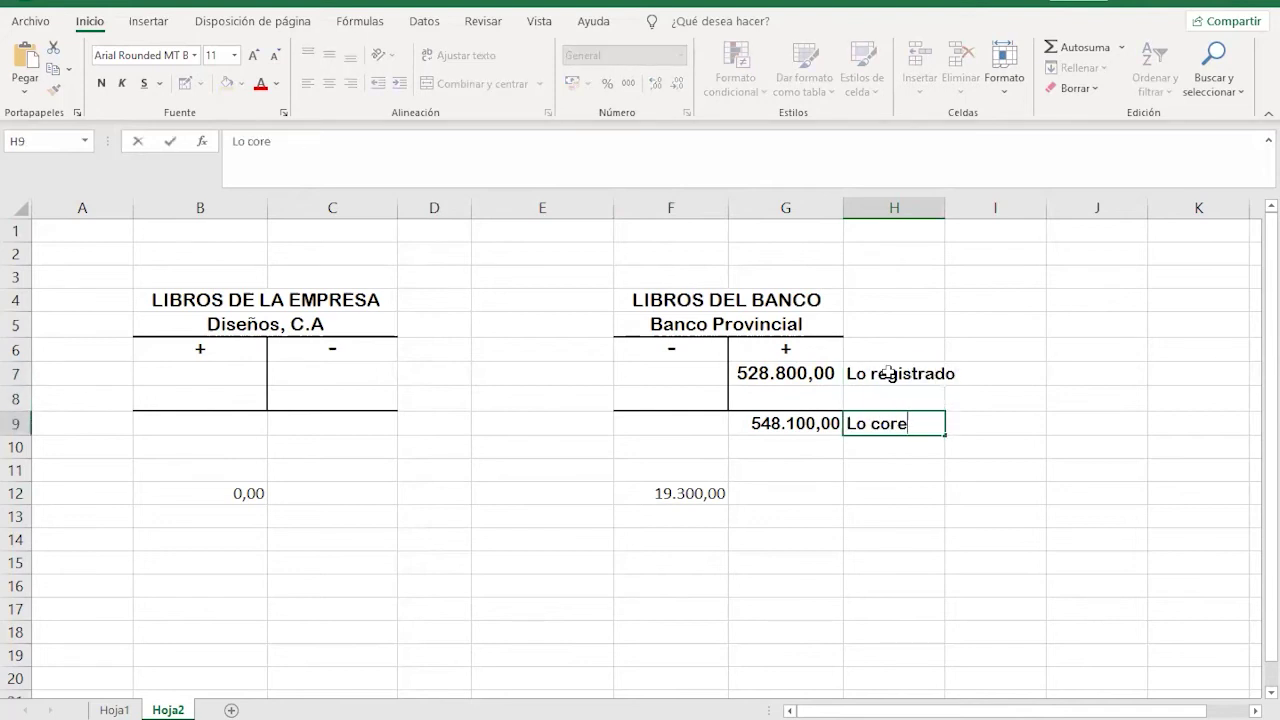
key("BackSpace")
type("recto")
key("Return")
Step: Enter the 19.300,00 difference in G8, on the plus side of the bank's T-account
key("Up")
key("Up")
key("Left")
key("Left")
key("Right")
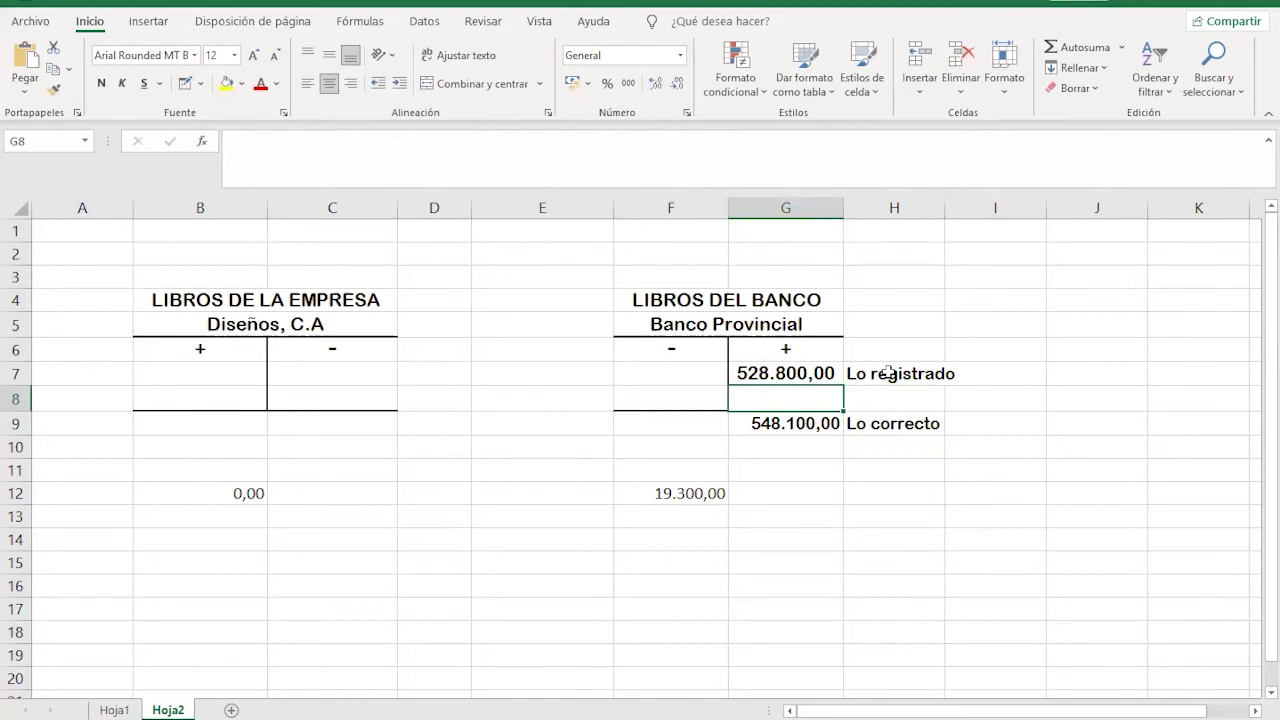
type("19")
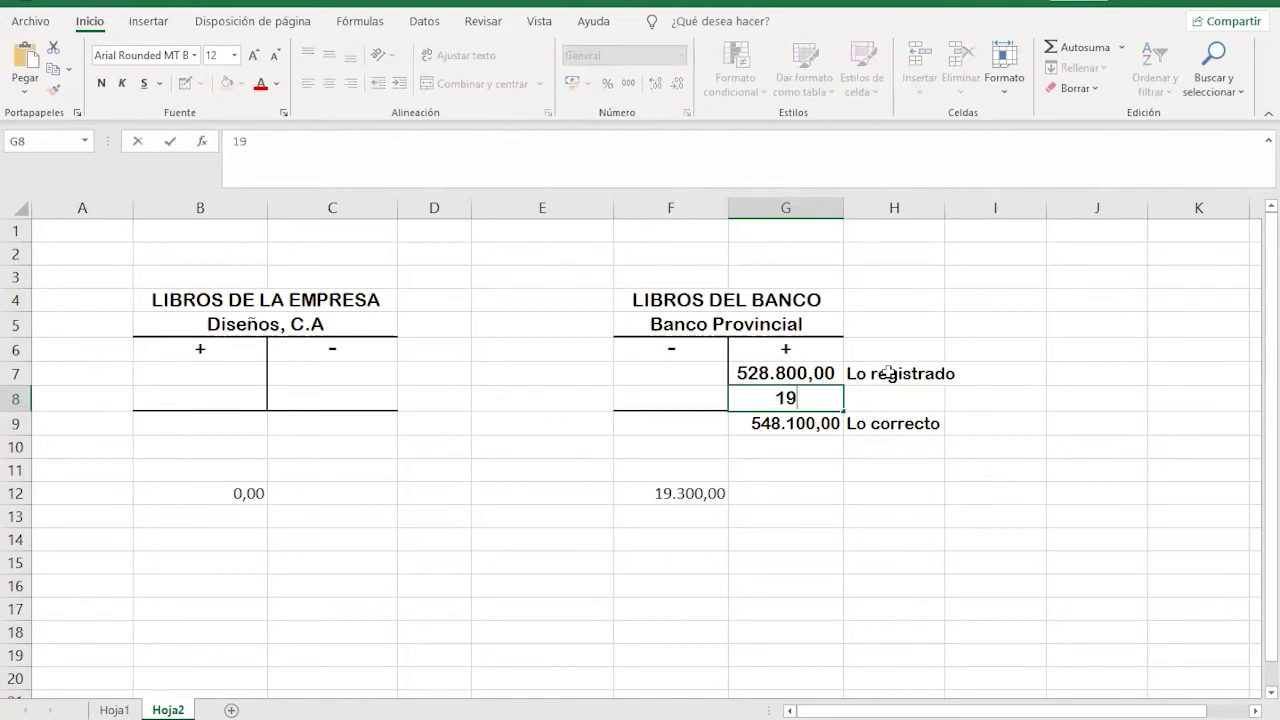
type(".")
type("610")
key("BackSpace")
key("BackSpace")
key("BackSpace")
type("300,00")
key("Return")
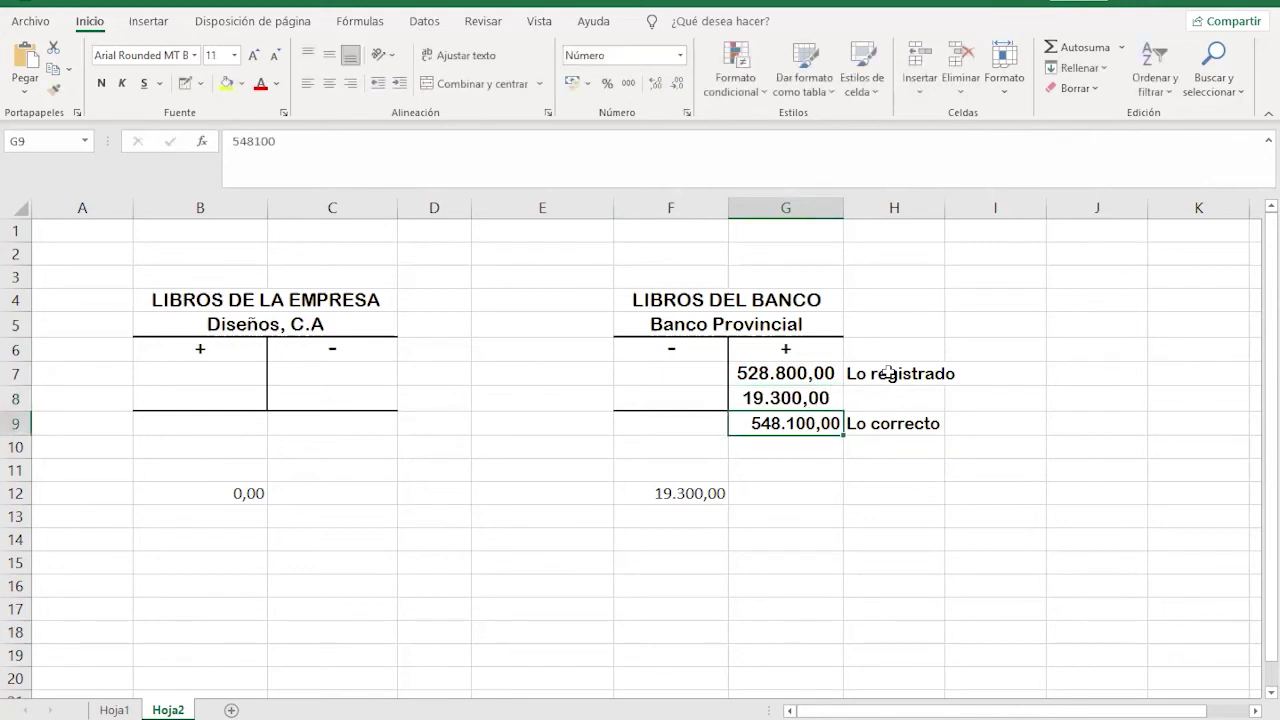
left_click(778, 403)
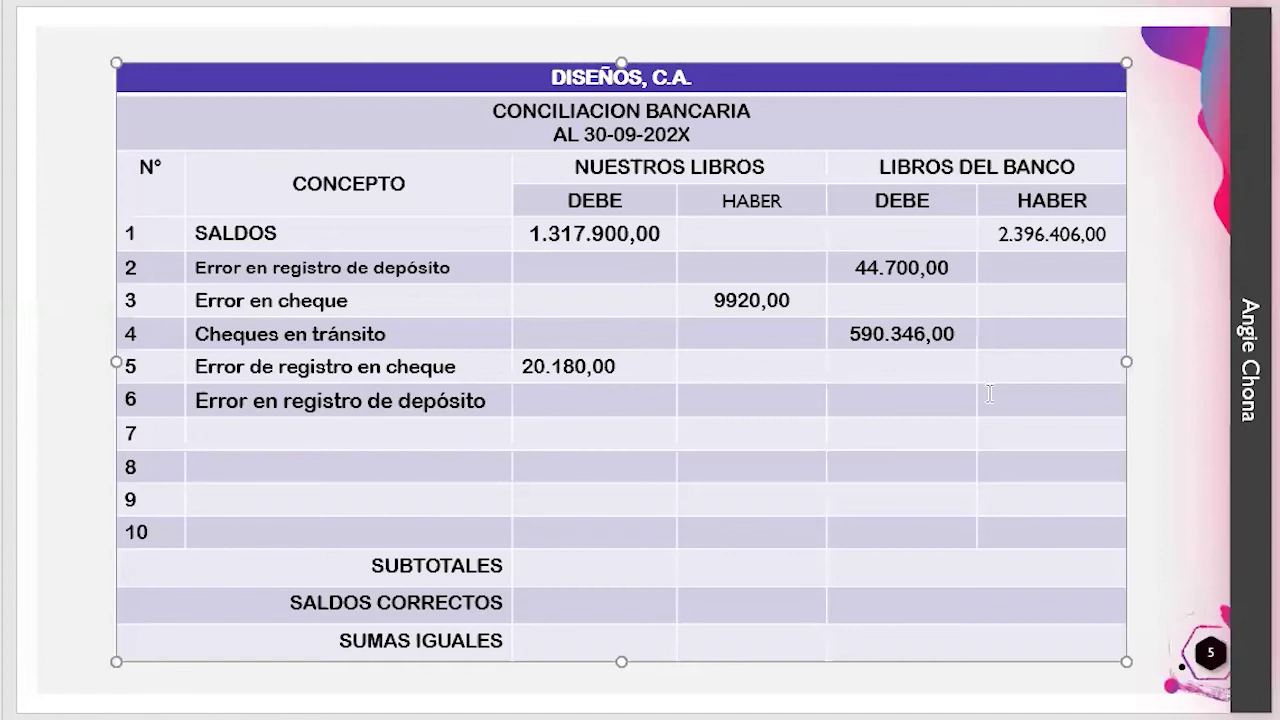
Step: Switch to the reconciliation slide and enter 19.3000 in row 6 under the HABER column of LIBROS DEL BANCO
left_click(1001, 398)
type("19")
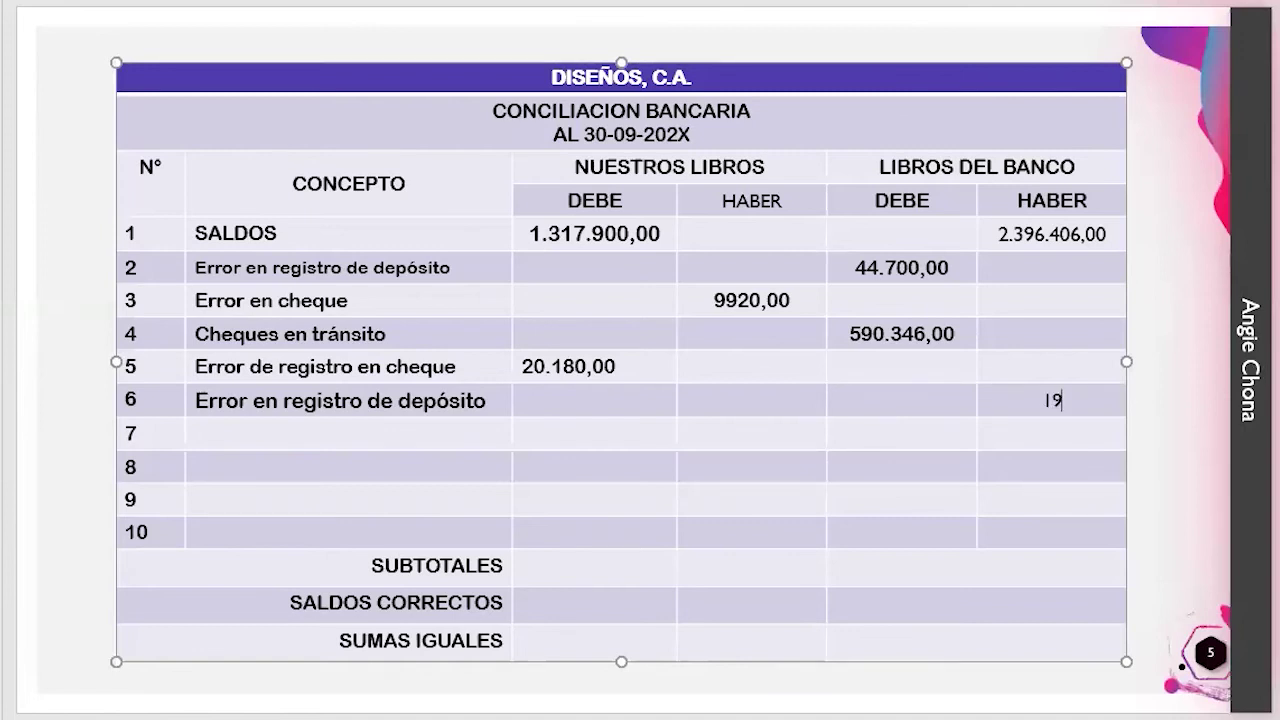
type(".3000")
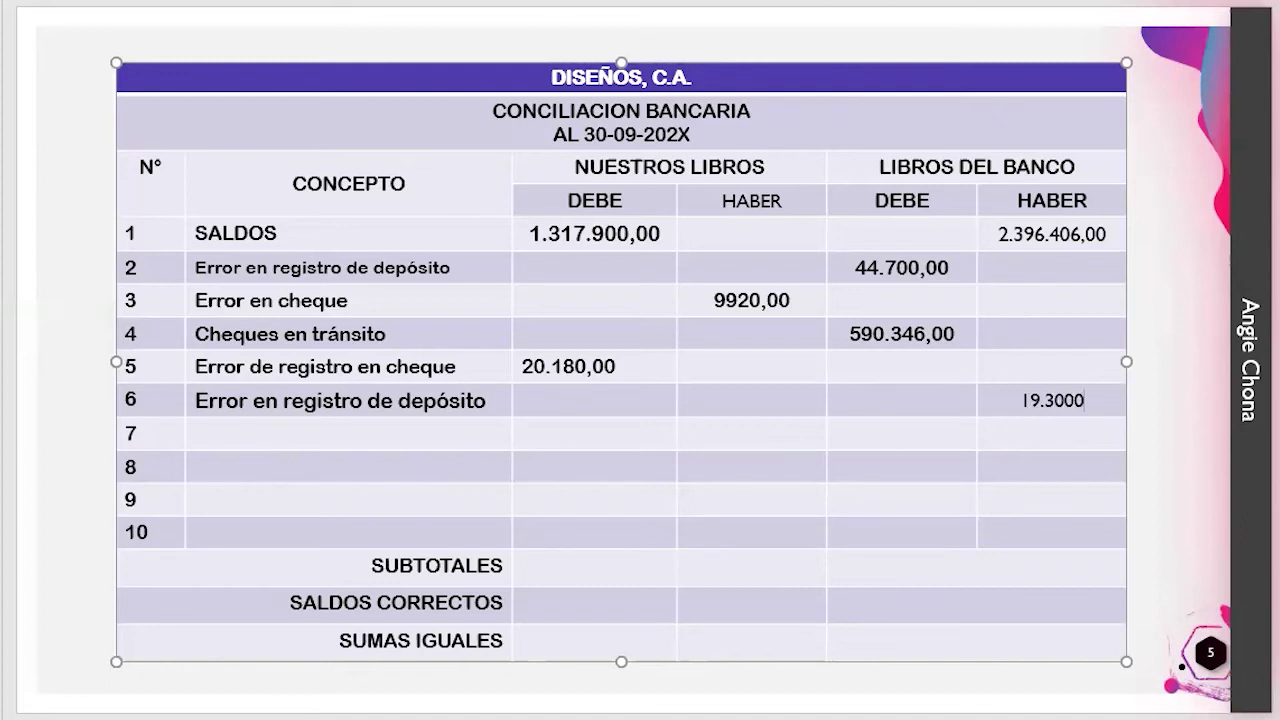